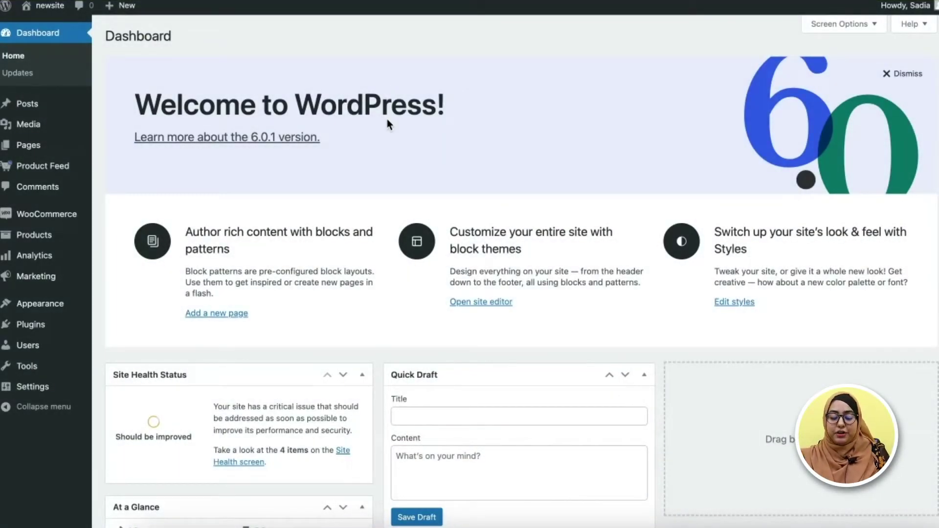
Reveal the Product Feed flyout submenu from the Dashboard's admin sidebar
scroll(387, 119, down, 2)
scroll(386, 119, up, 2)
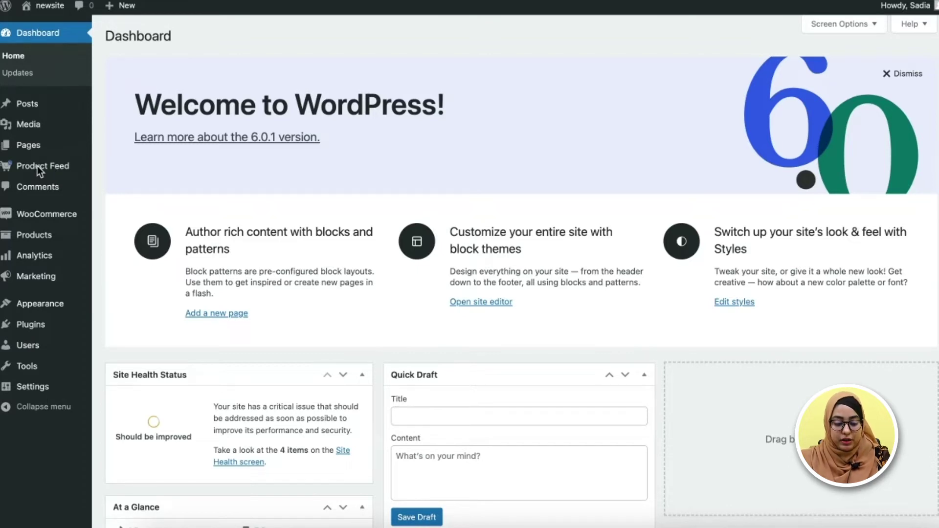
mouse_move(38, 166)
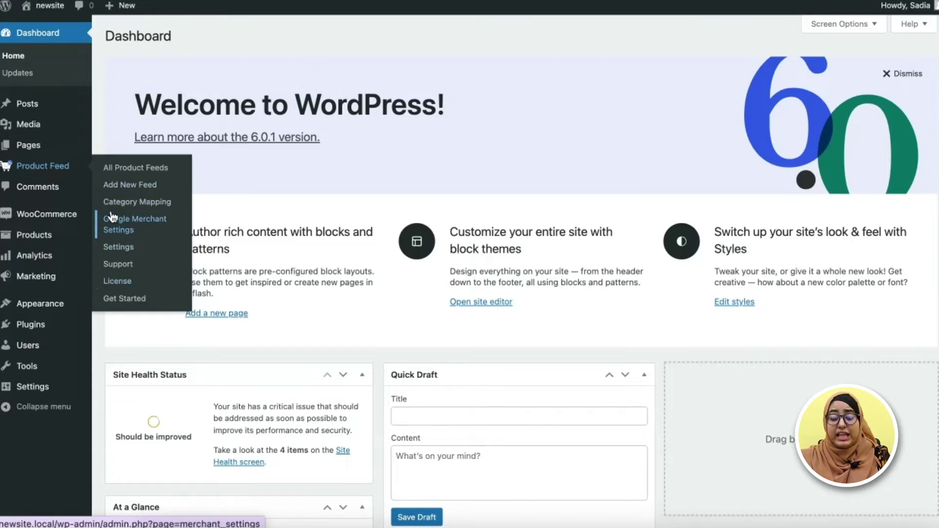
Start a new product feed titled 'Google shopping feed'
click(112, 190)
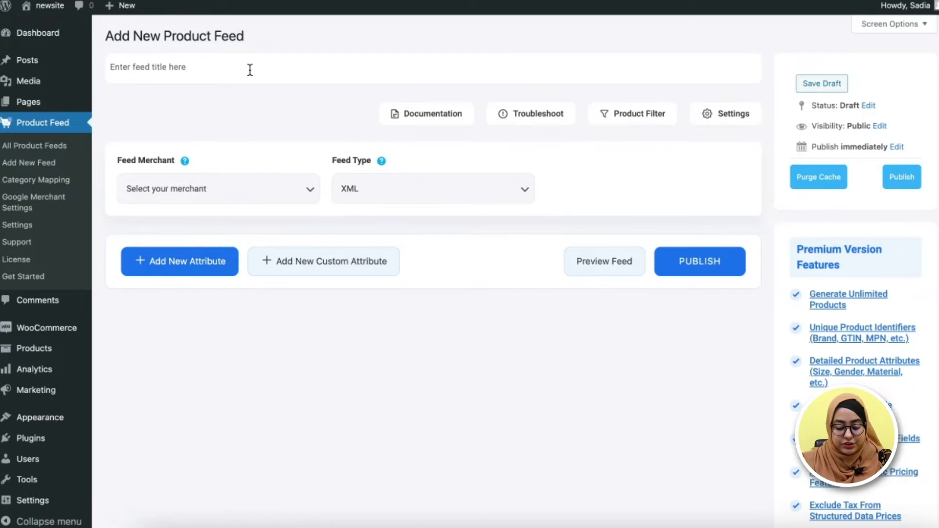
text(Google shooping)
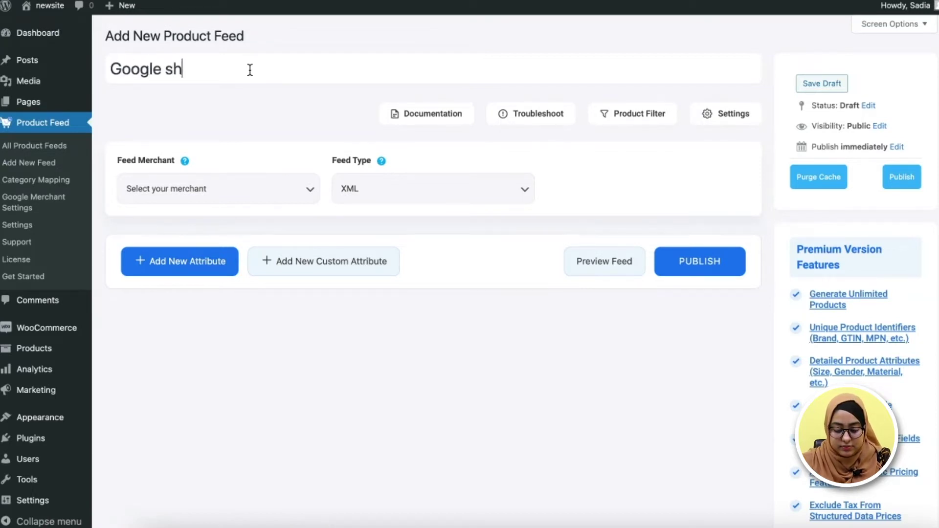
key(BackSpace)
key(BackSpace)
key(BackSpace)
key(BackSpace)
key(BackSpace)
text(pping feed)
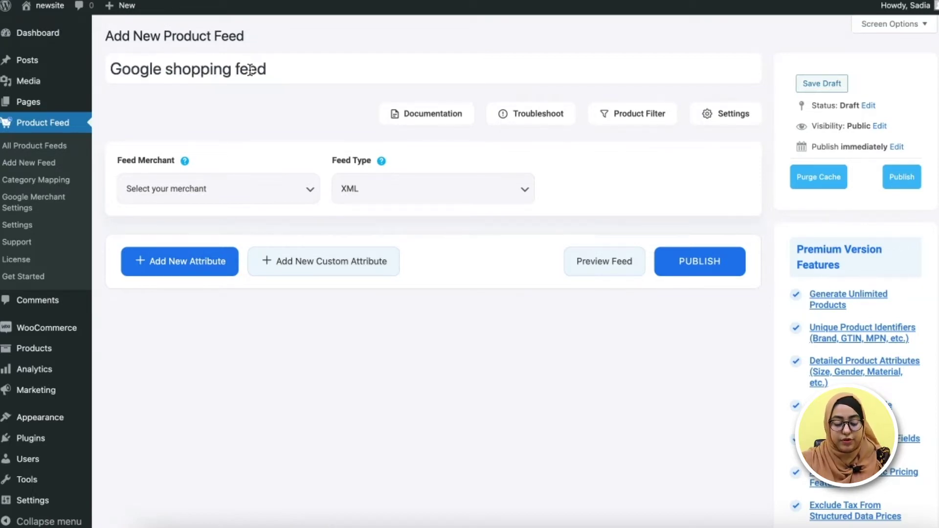
Choose Google Shopping as the feed merchant
scroll(245, 166, down, 1)
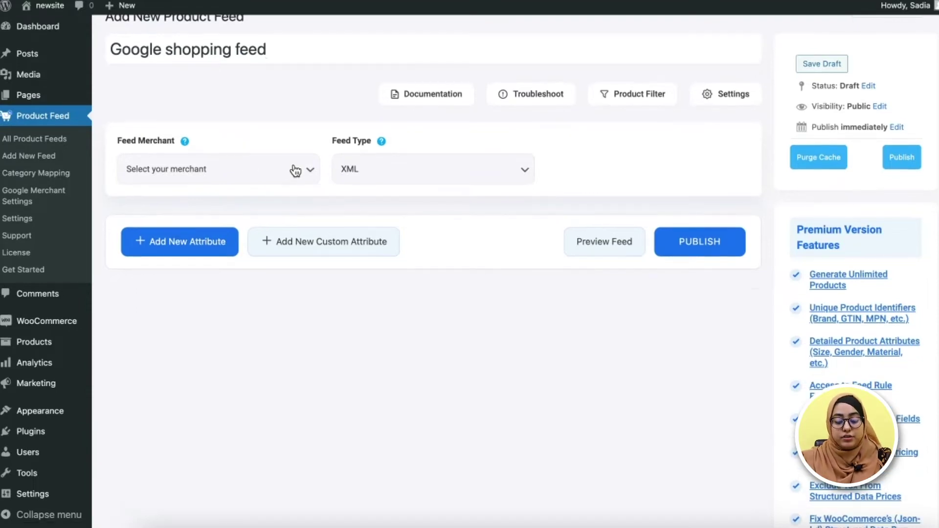
click(311, 172)
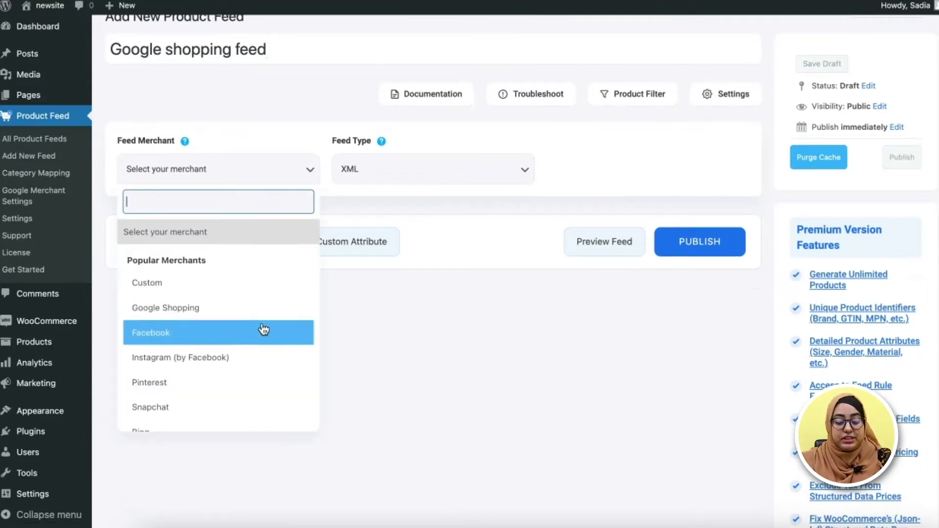
scroll(264, 376, down, 3)
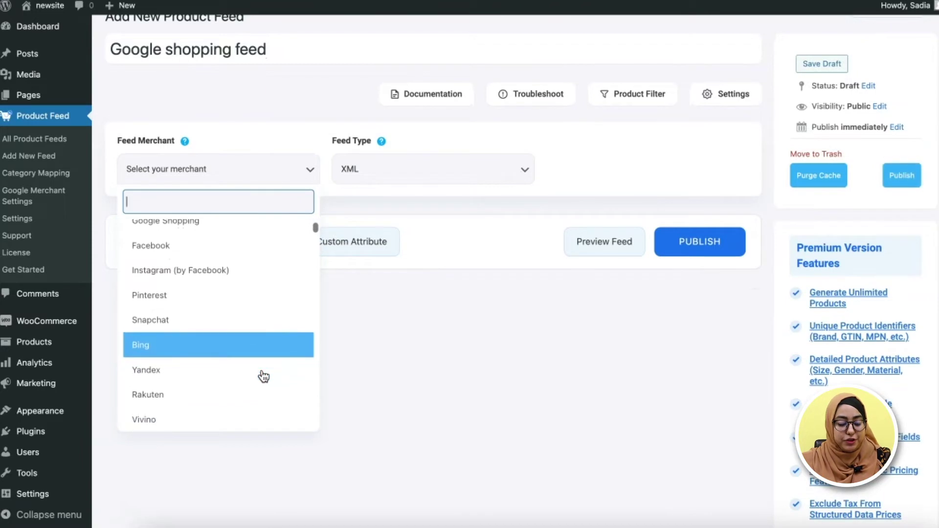
scroll(264, 376, up, 3)
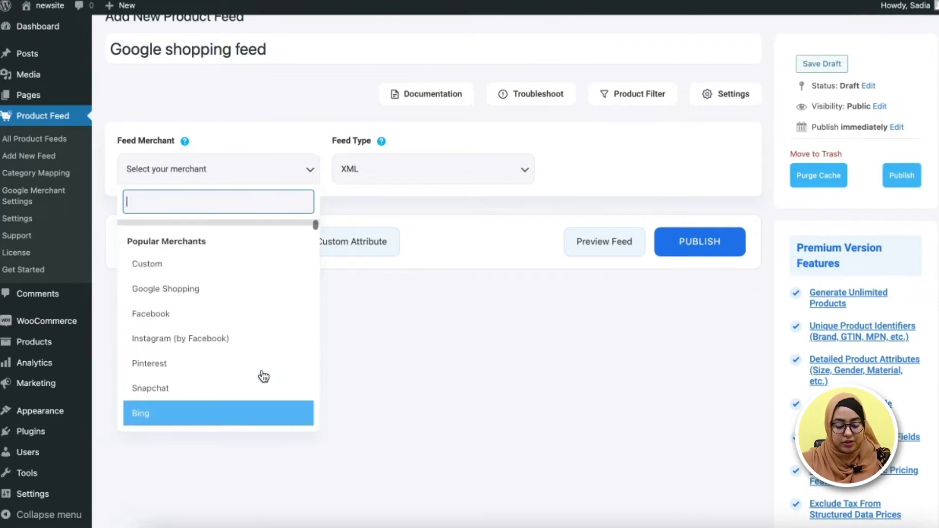
click(246, 300)
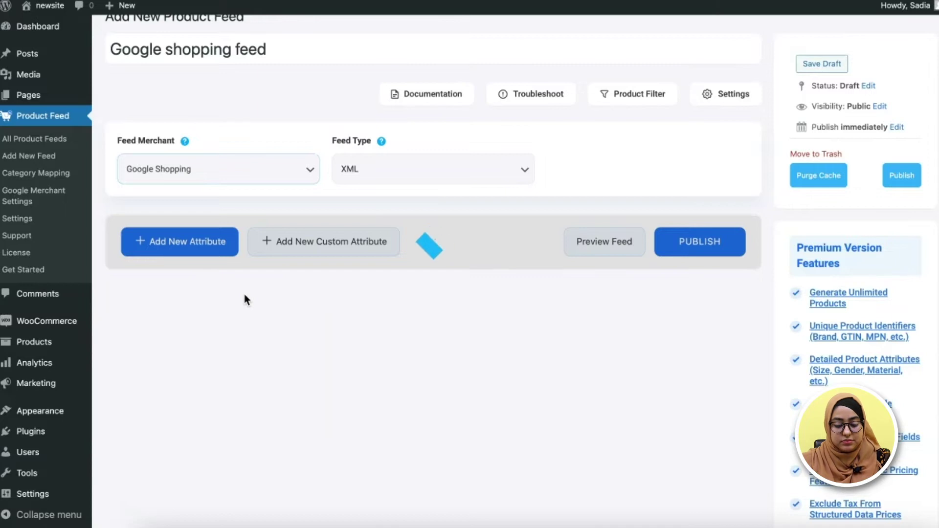
Scroll through the default Google Shopping attribute rows down to Manufacturer and MPN
scroll(281, 318, down, 3)
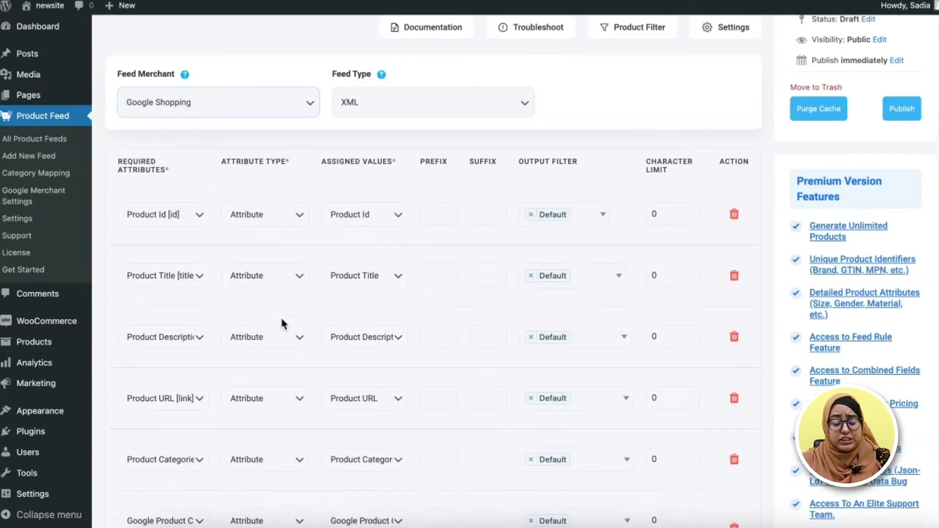
scroll(283, 323, down, 4)
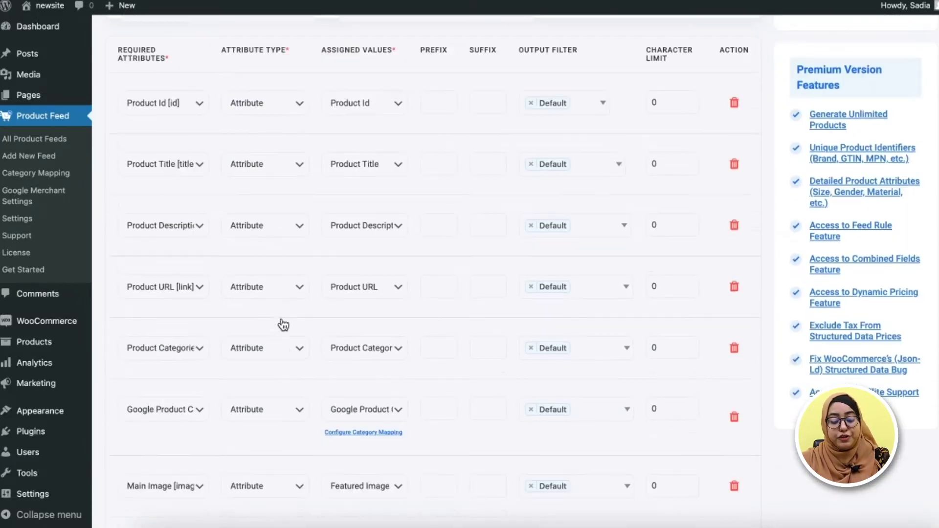
scroll(282, 323, down, 1)
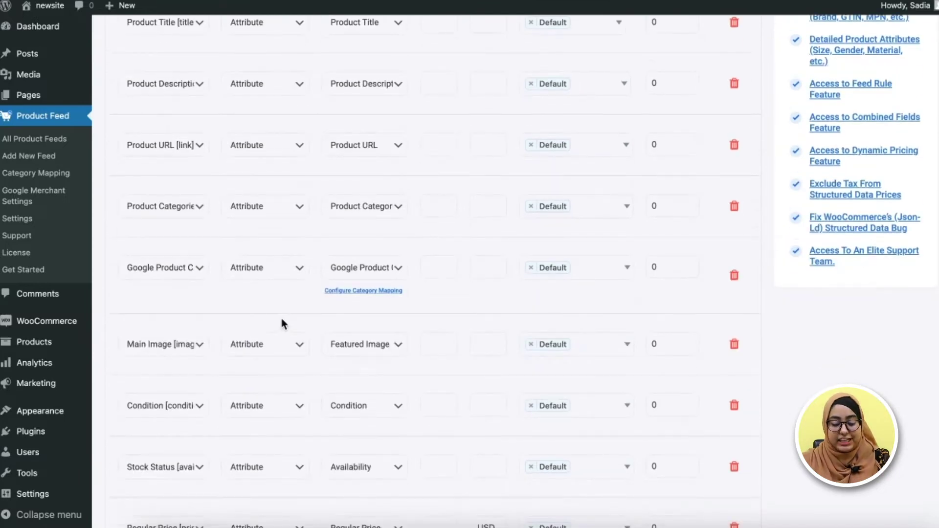
scroll(282, 323, down, 2)
scroll(283, 324, down, 5)
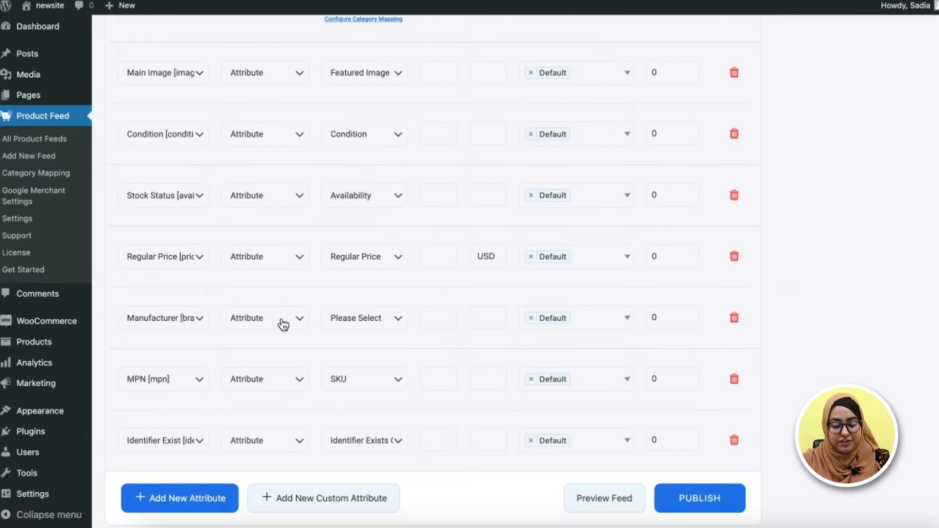
scroll(283, 324, up, 2)
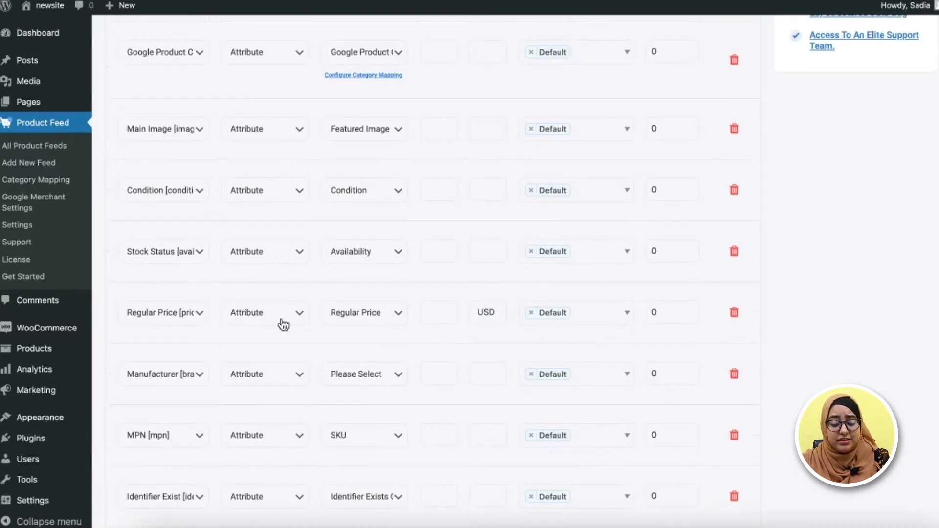
scroll(282, 324, up, 3)
scroll(283, 291, down, 2)
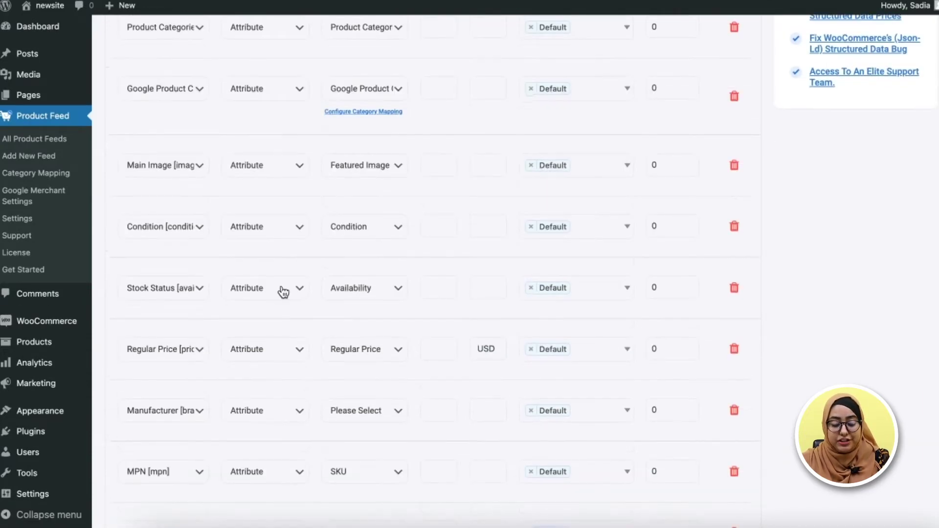
scroll(297, 395, down, 1)
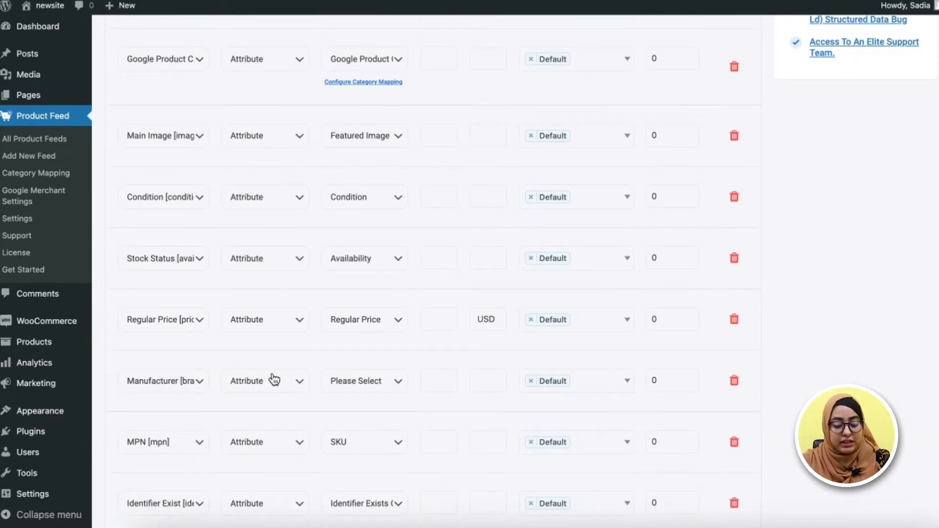
Make Manufacturer a Static attribute with value 'rex theme', then check the Google Product Category options
click(333, 387)
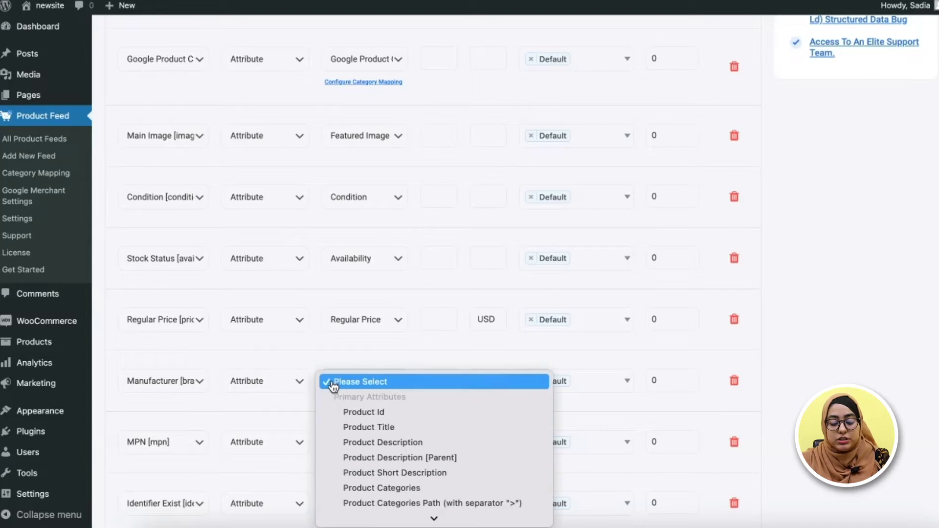
scroll(386, 445, down, 10)
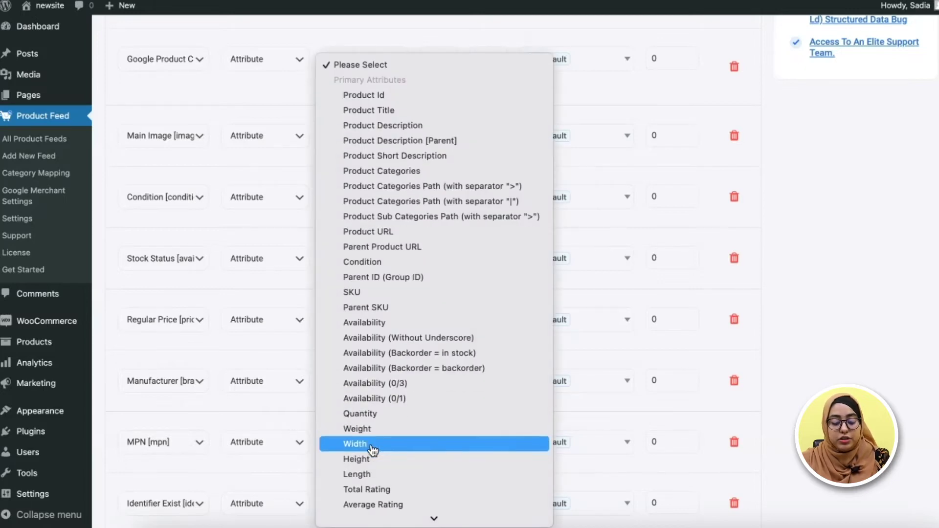
click(285, 403)
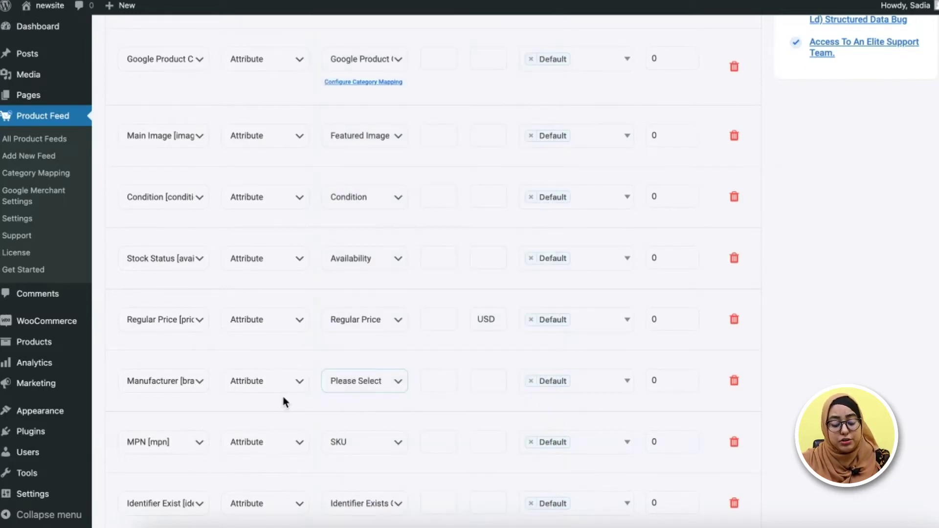
click(263, 388)
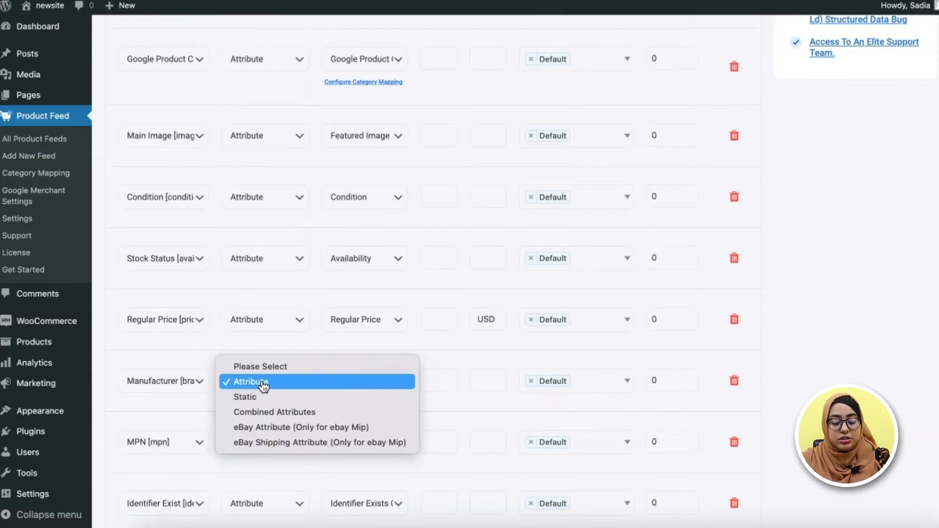
click(263, 397)
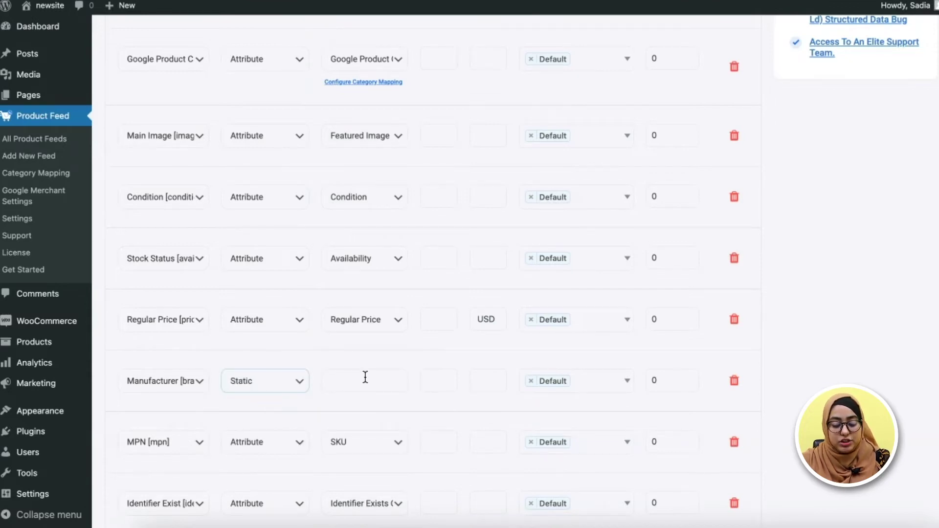
click(364, 376)
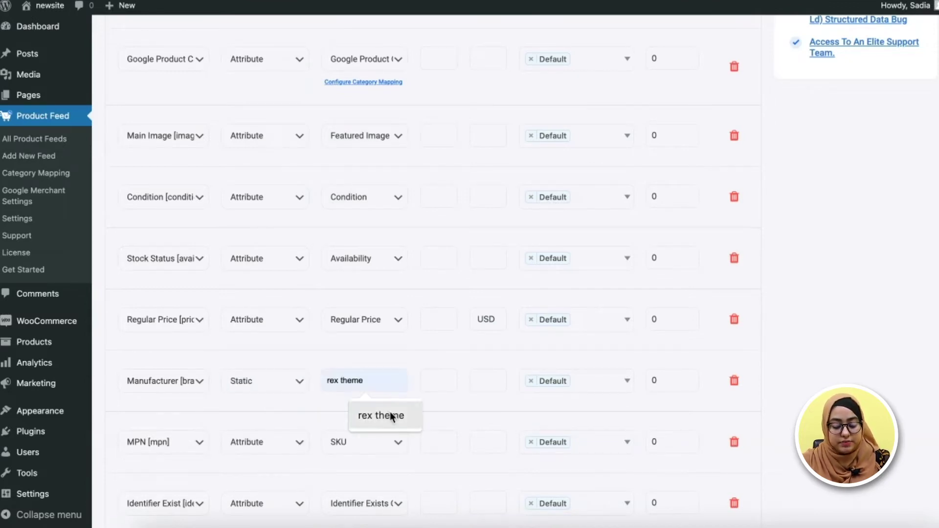
click(389, 415)
scroll(389, 416, up, 3)
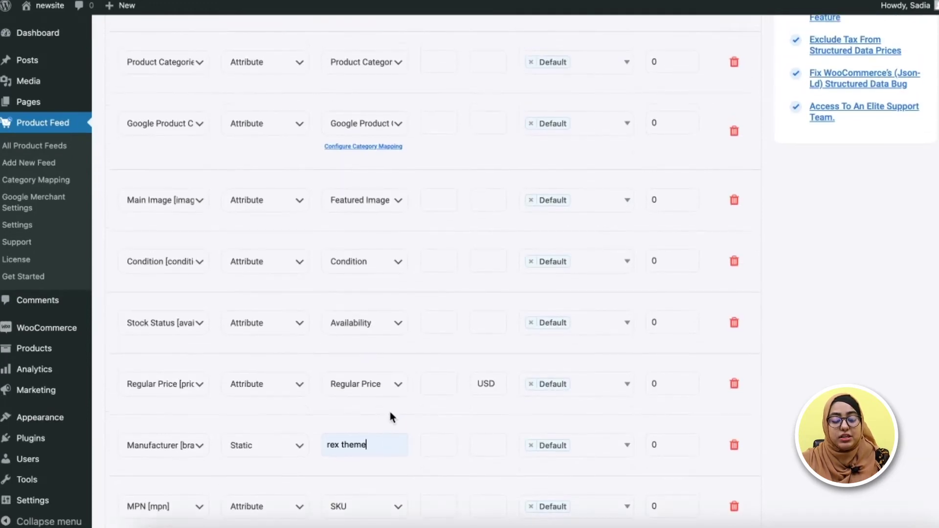
click(169, 128)
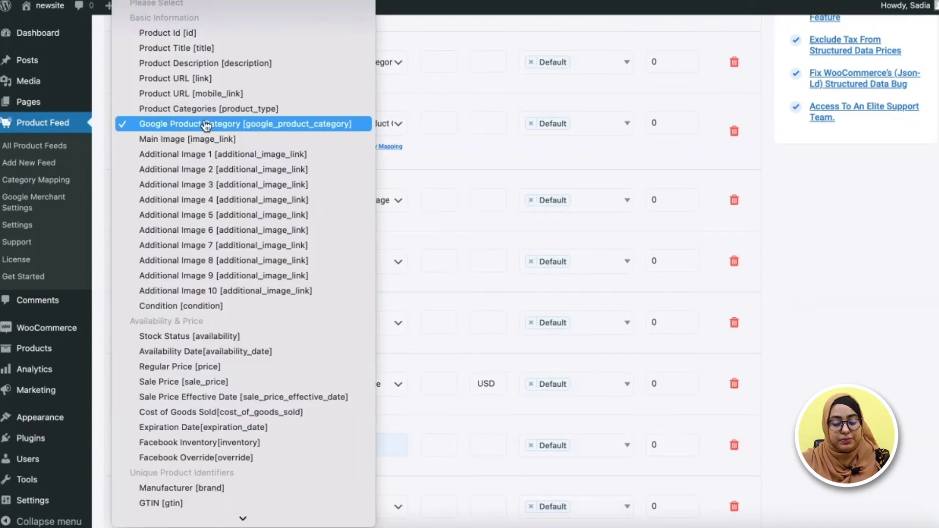
click(416, 168)
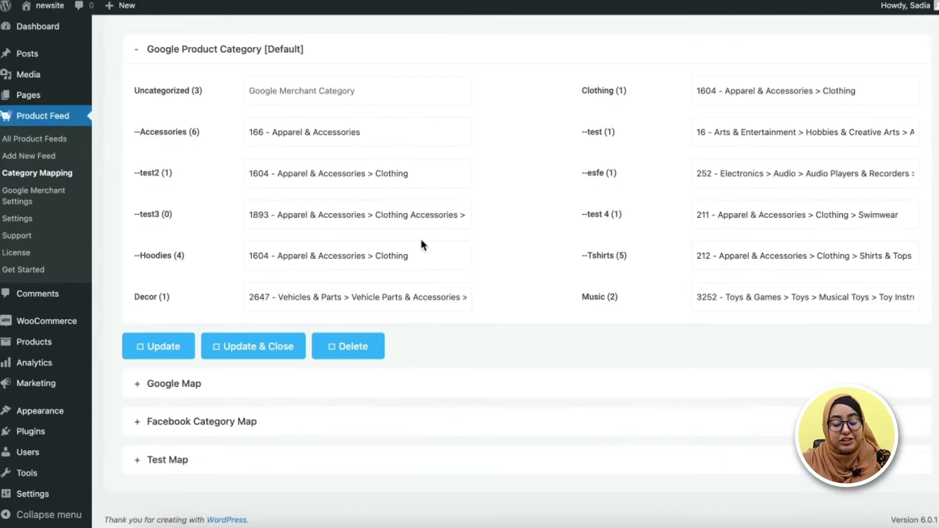
Map Accessories to '166 - Apparel & Accessories' and save with Update & Close
scroll(421, 240, up, 2)
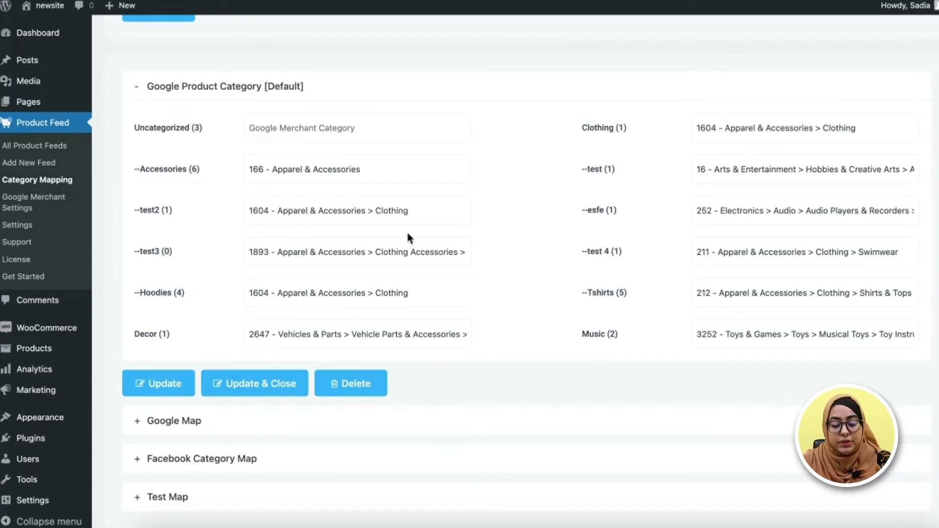
double_click(344, 168)
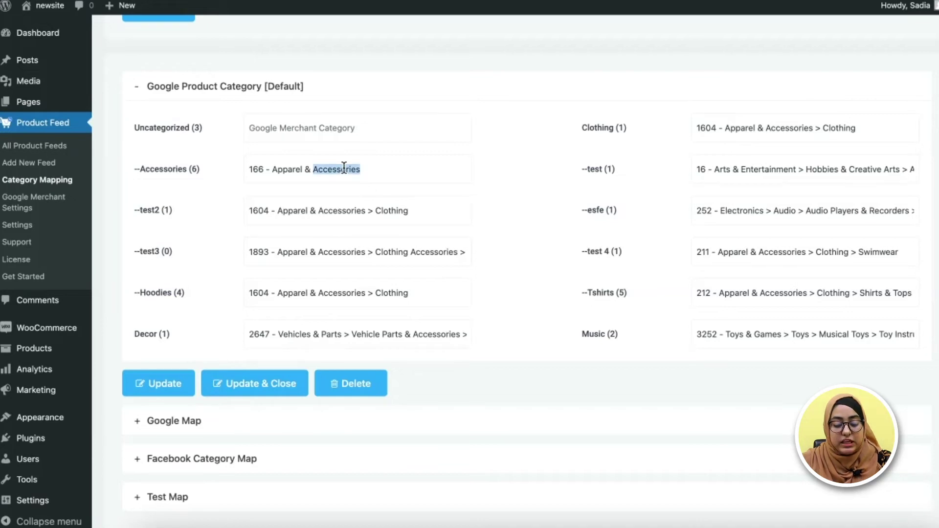
triple_click(344, 169)
key(BackSpace)
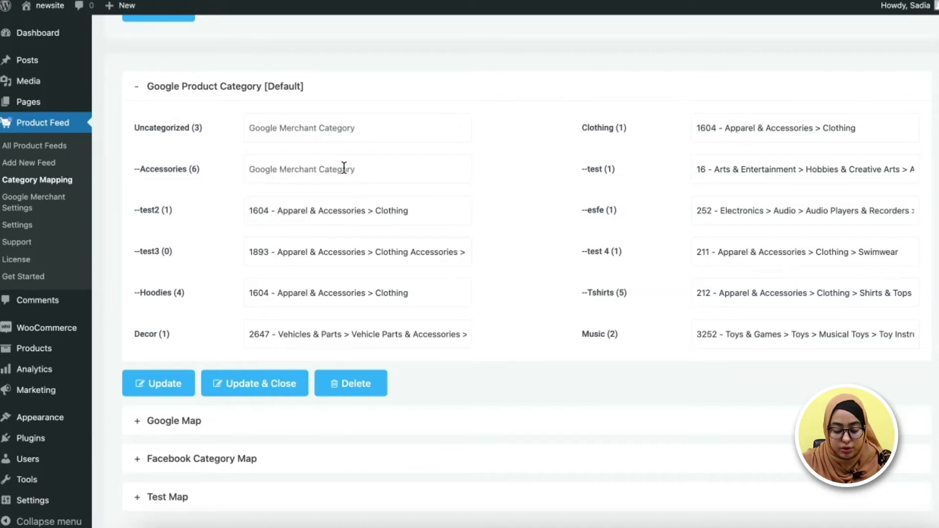
text(a)
key(BackSpace)
text(a)
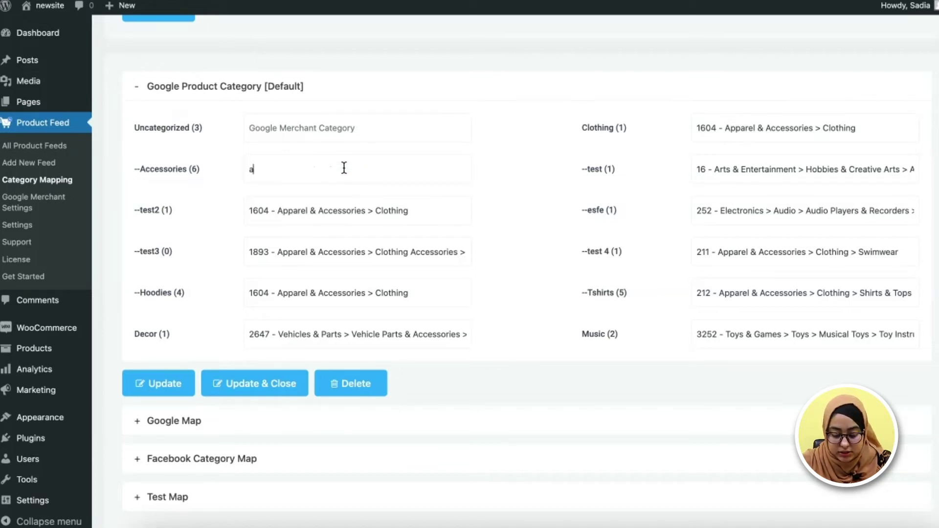
text(dcess)
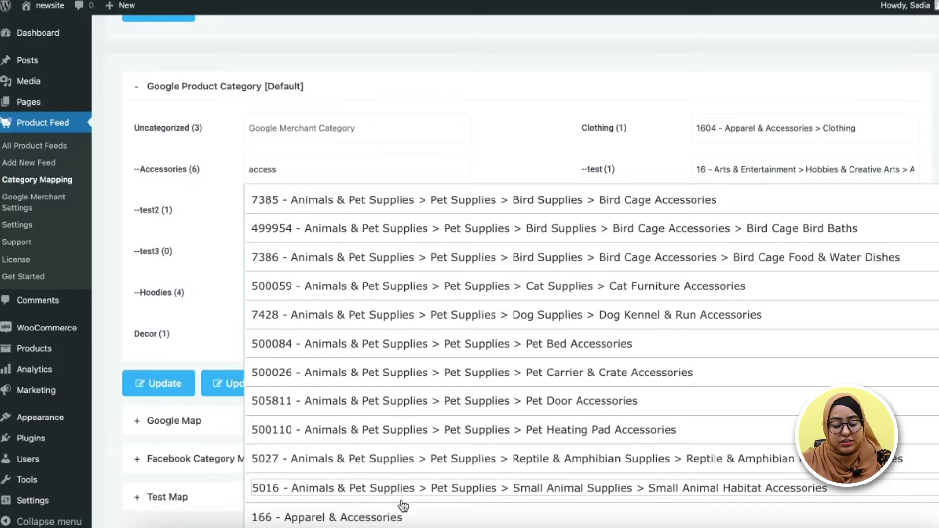
click(400, 517)
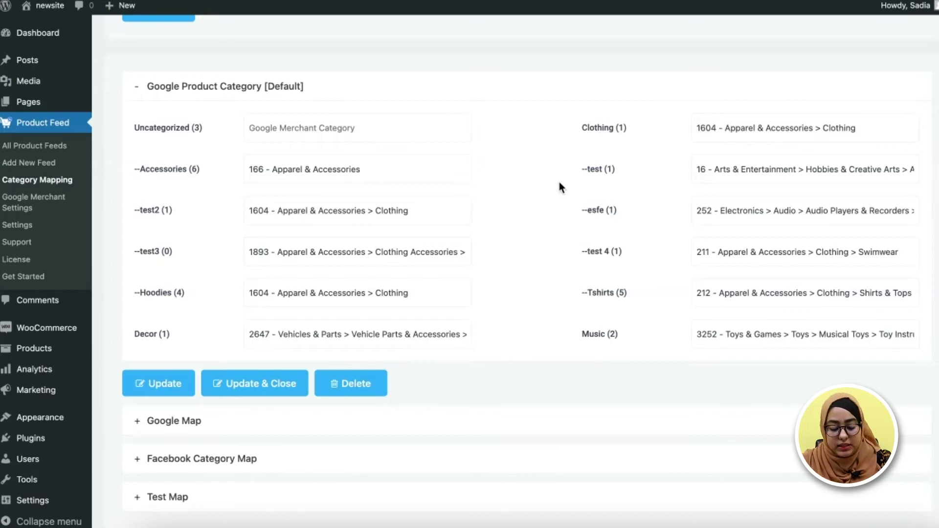
click(261, 388)
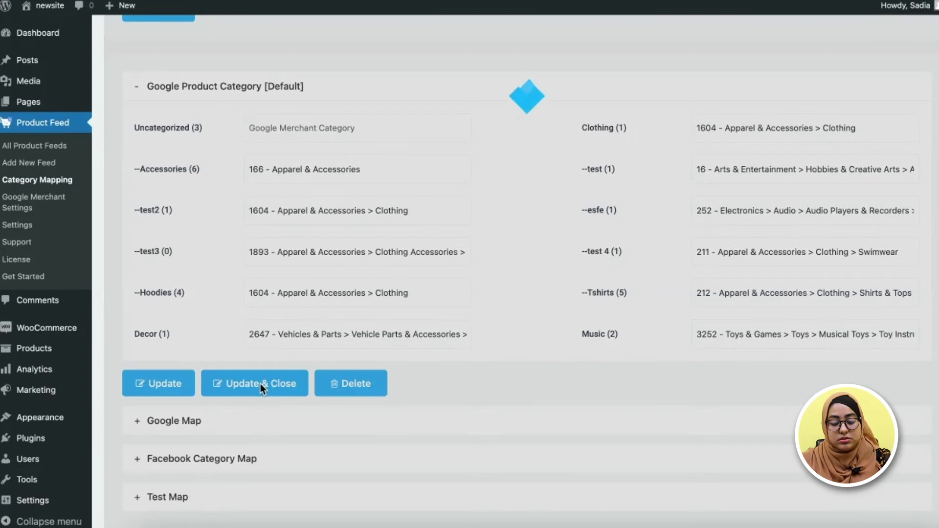
Review the Google shopping feed's attribute rows, then return to the top of the editor
scroll(259, 381, down, 2)
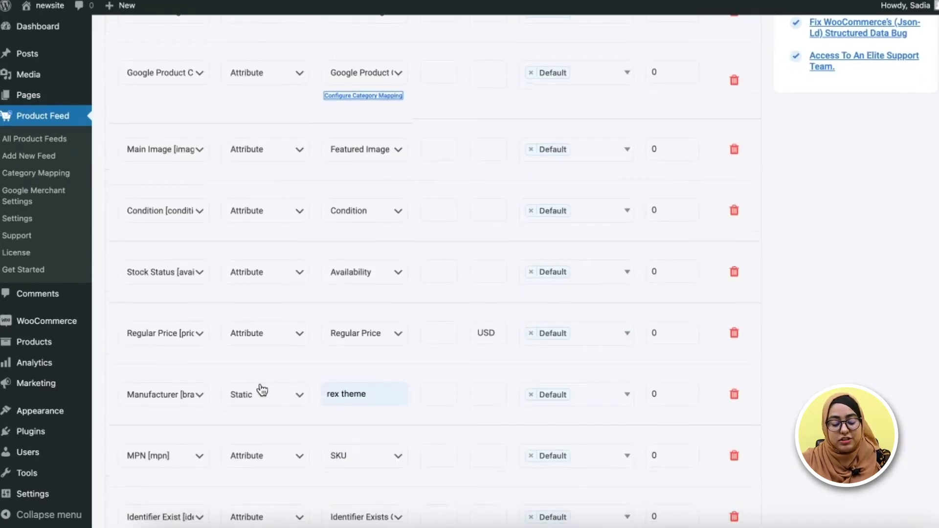
scroll(261, 390, down, 5)
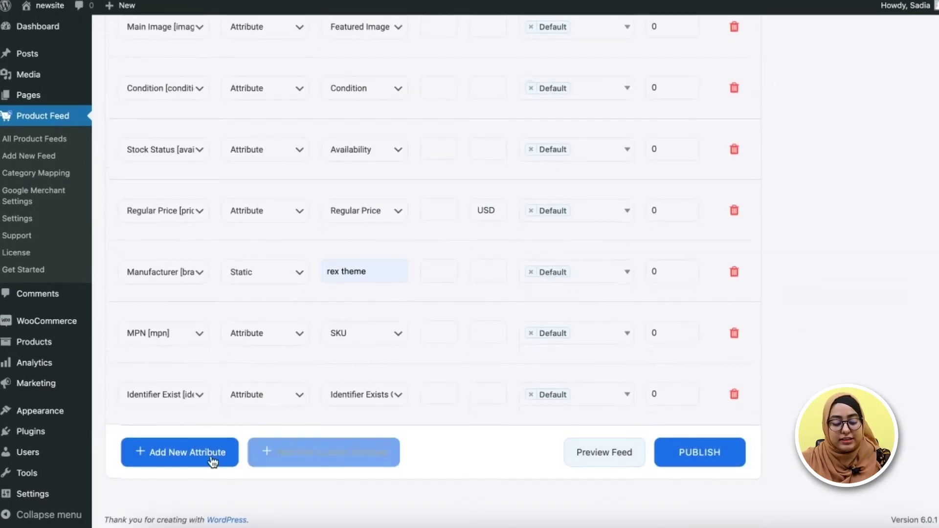
click(228, 462)
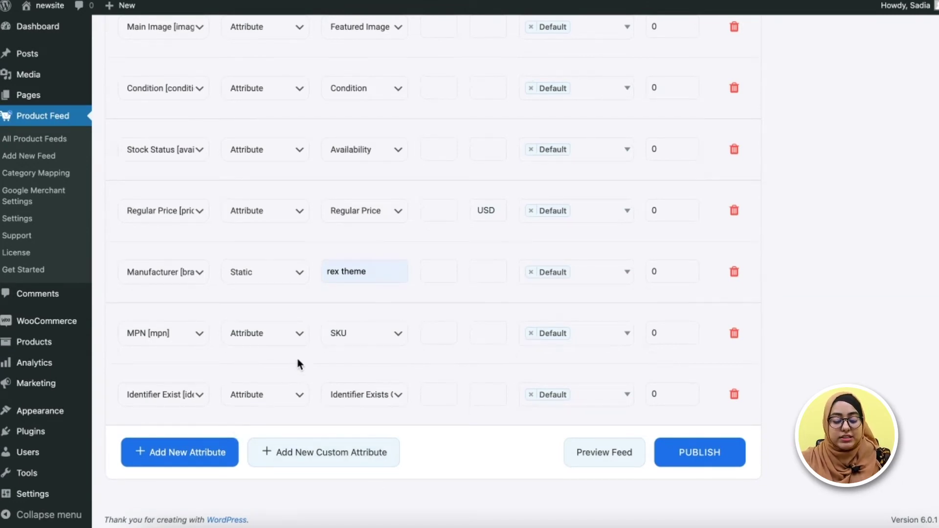
scroll(314, 349, up, 5)
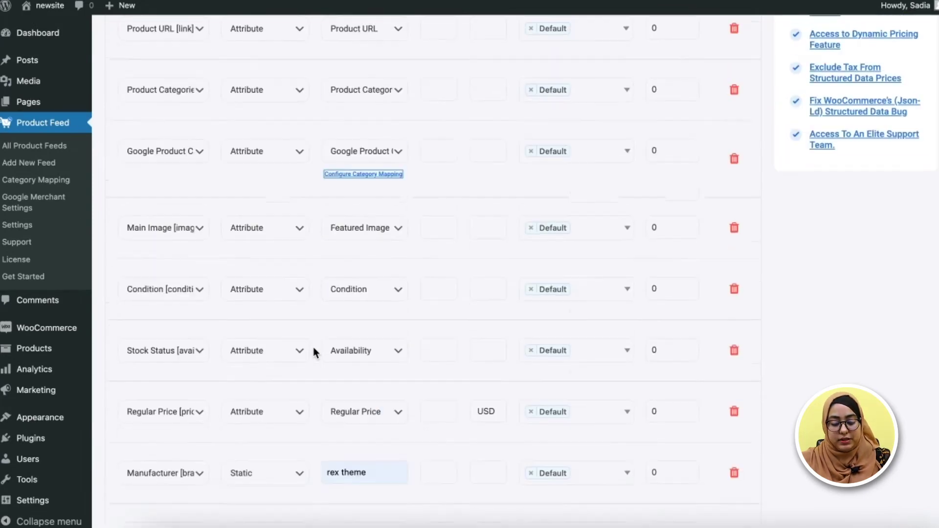
scroll(313, 351, up, 2)
scroll(314, 350, down, 2)
scroll(313, 350, up, 3)
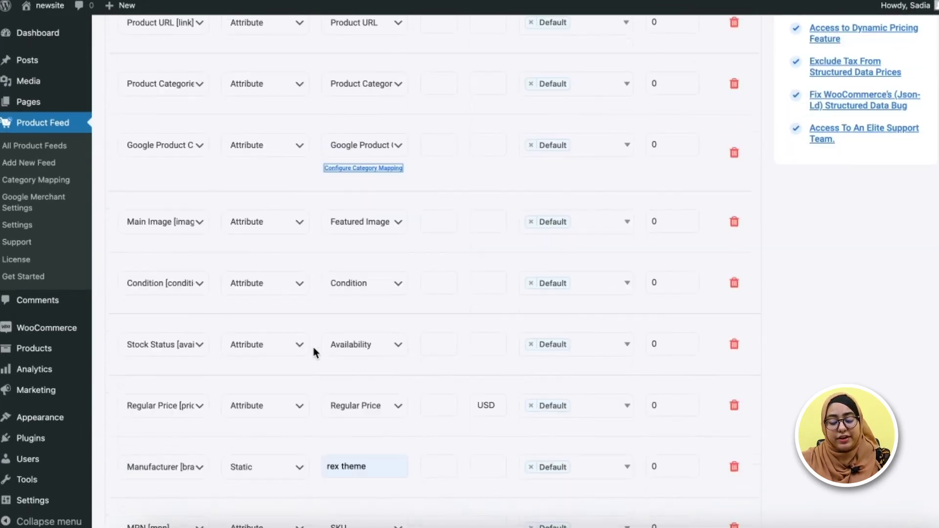
scroll(313, 350, up, 7)
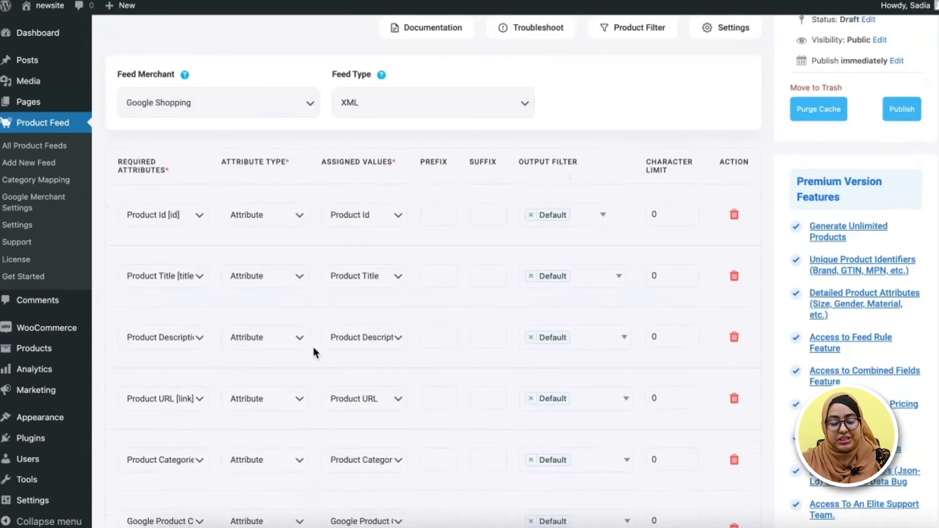
scroll(455, 448, up, 2)
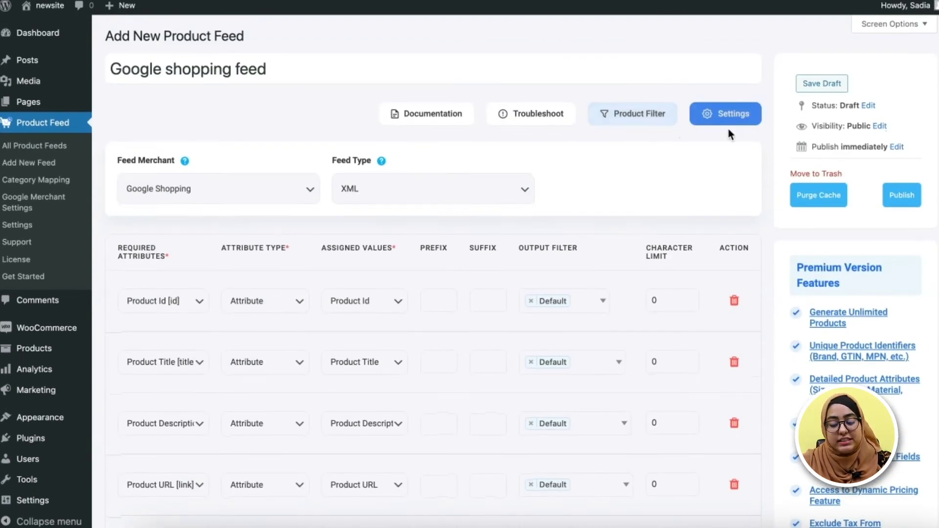
click(639, 122)
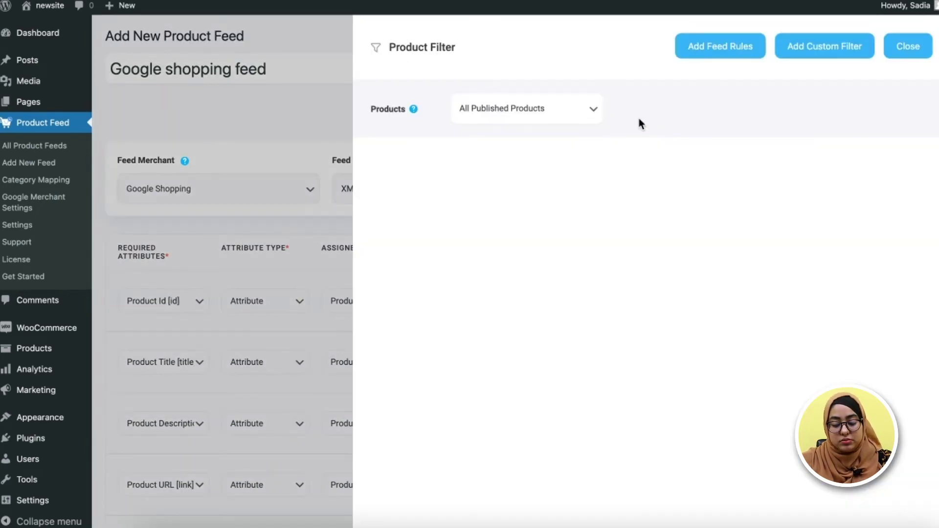
click(552, 122)
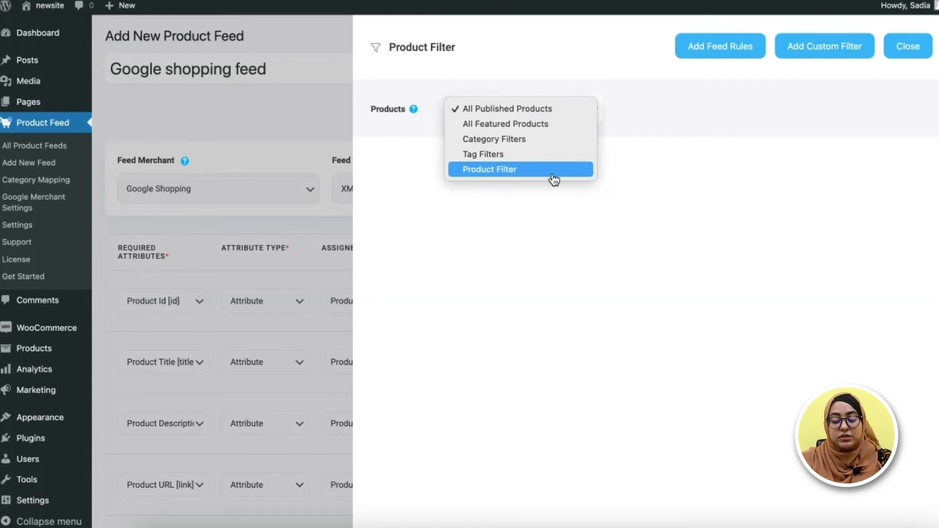
click(615, 220)
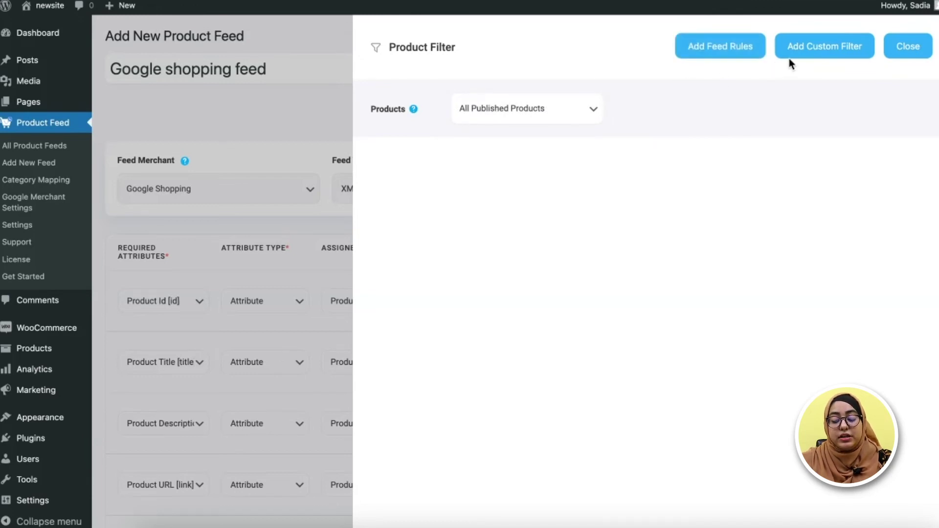
click(908, 47)
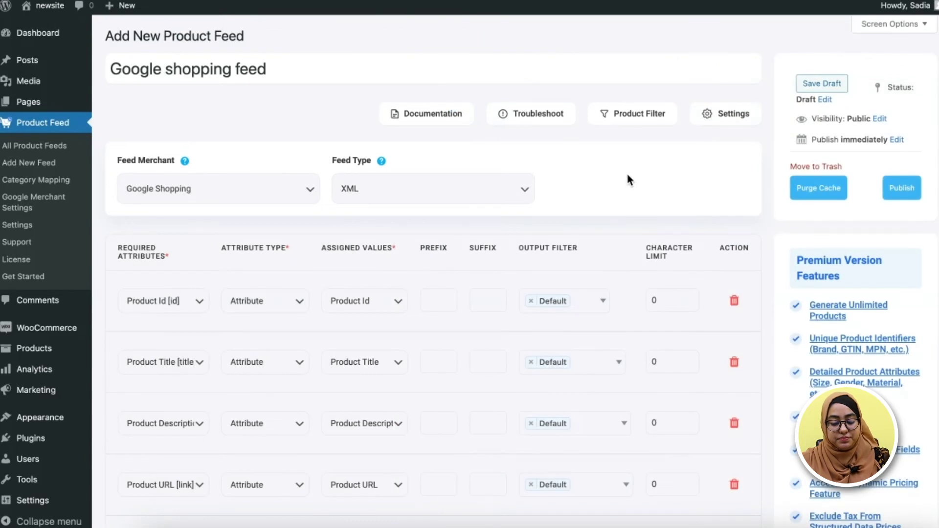
Publish the Google shopping feed and let generation reach 100%
scroll(628, 176, down, 1)
scroll(628, 176, down, 2)
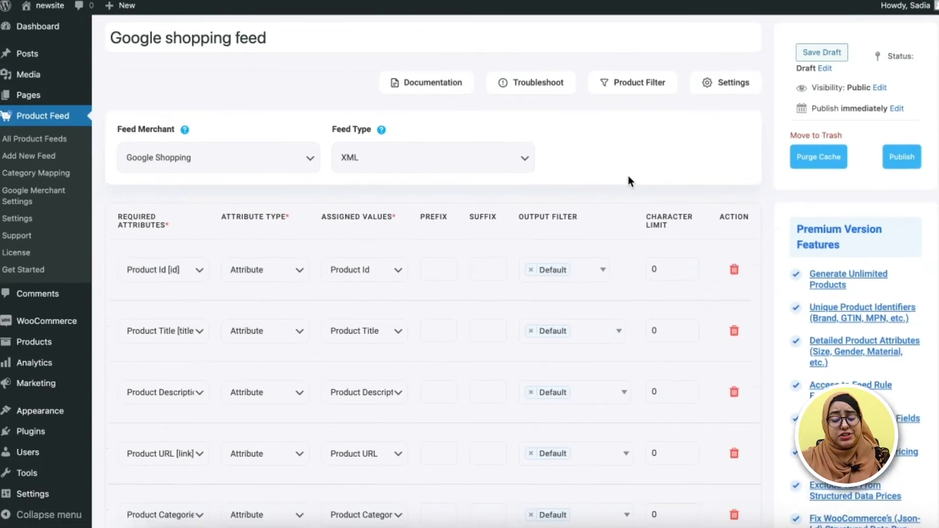
scroll(628, 181, down, 1)
scroll(628, 181, up, 2)
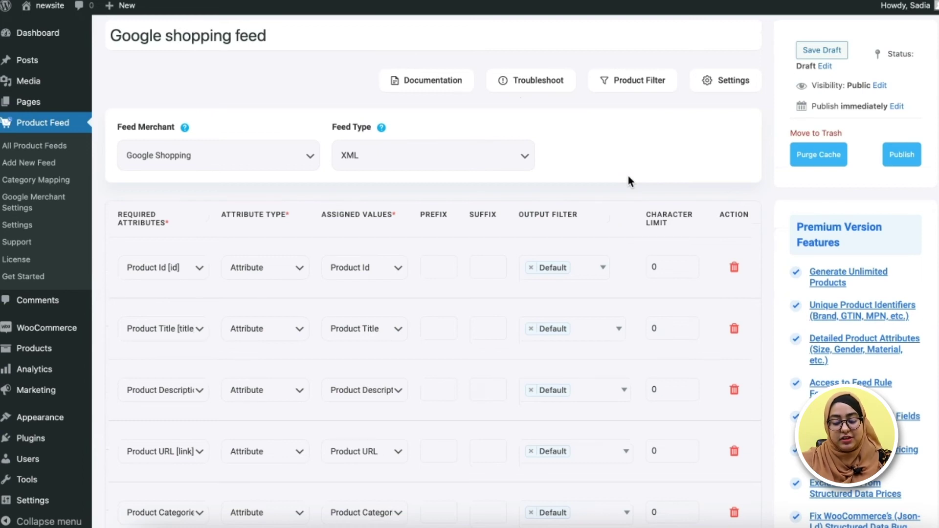
click(905, 157)
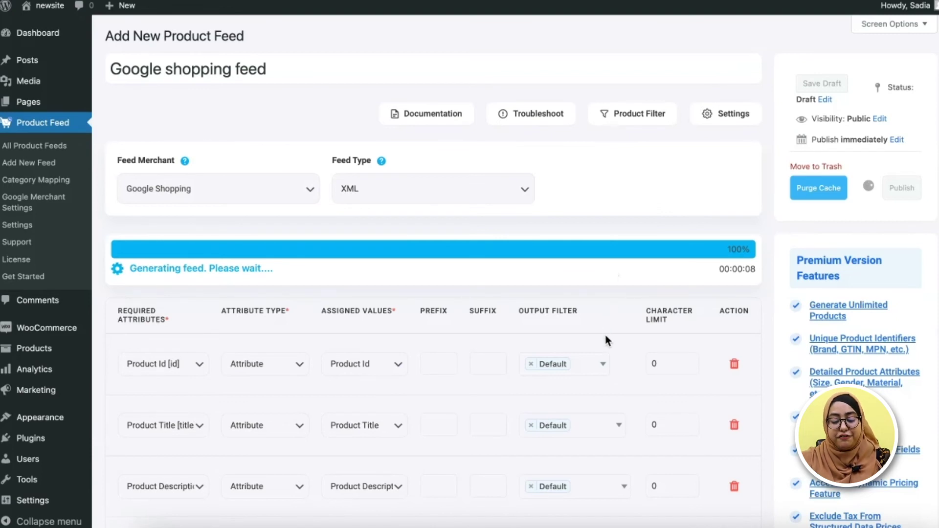
Select the feed URL and view the generated XML feed
scroll(606, 340, down, 2)
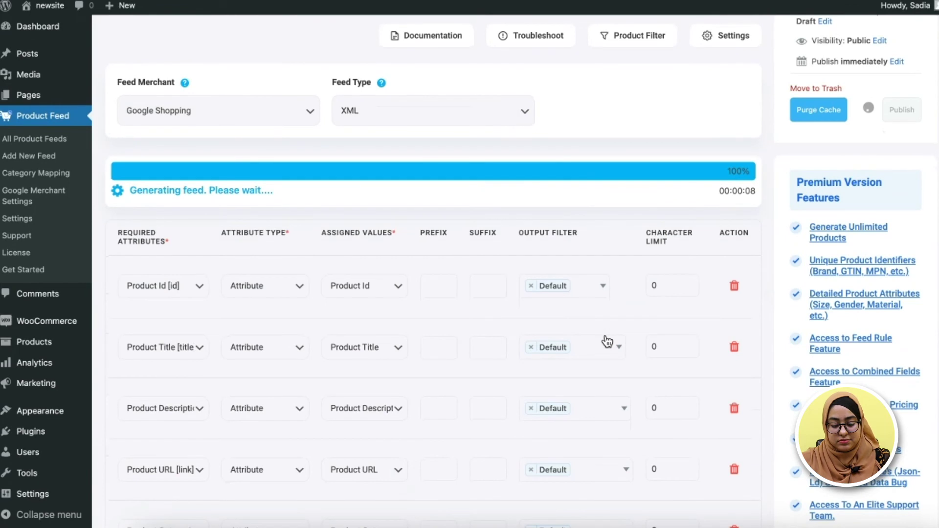
scroll(503, 413, down, 2)
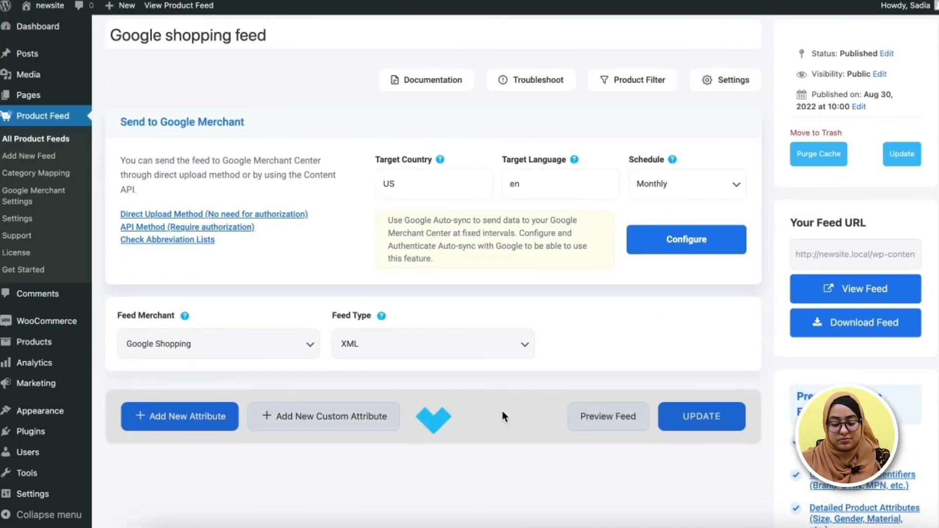
scroll(504, 416, down, 2)
scroll(504, 416, down, 10)
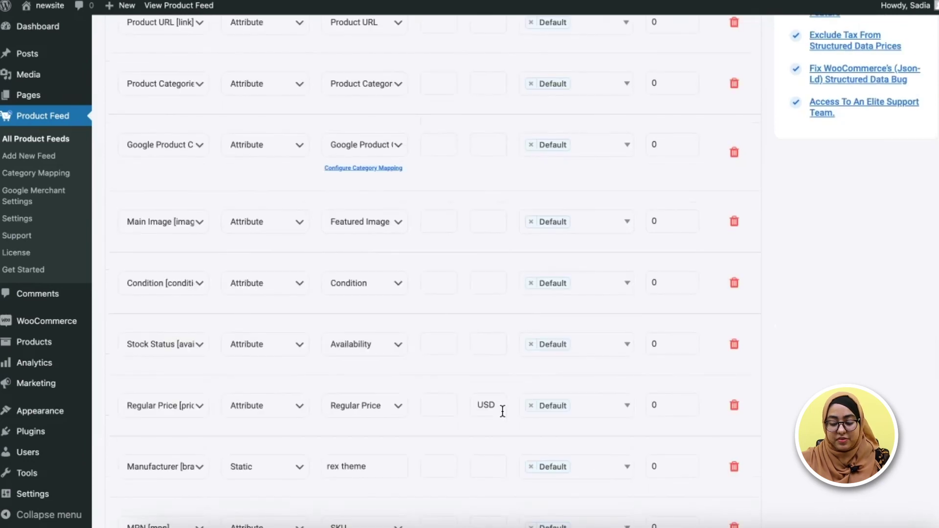
scroll(503, 416, up, 7)
scroll(502, 415, up, 5)
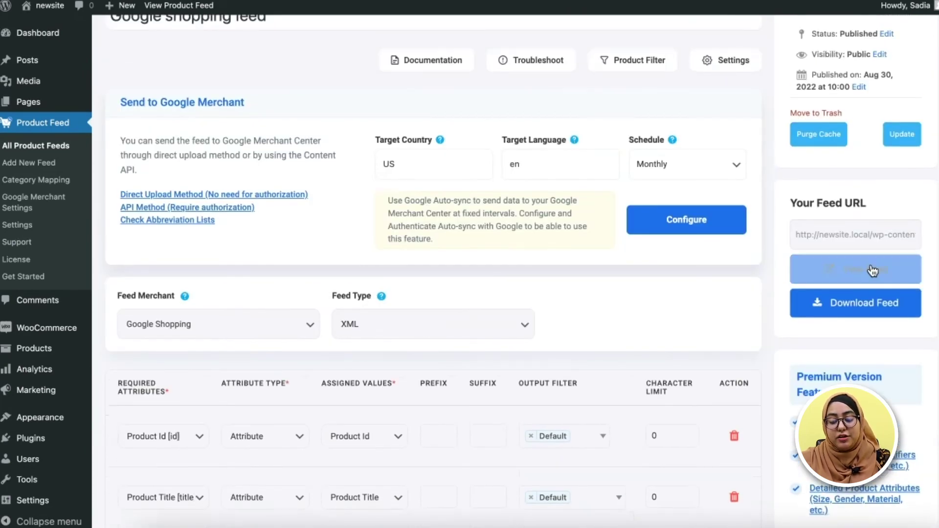
click(849, 236)
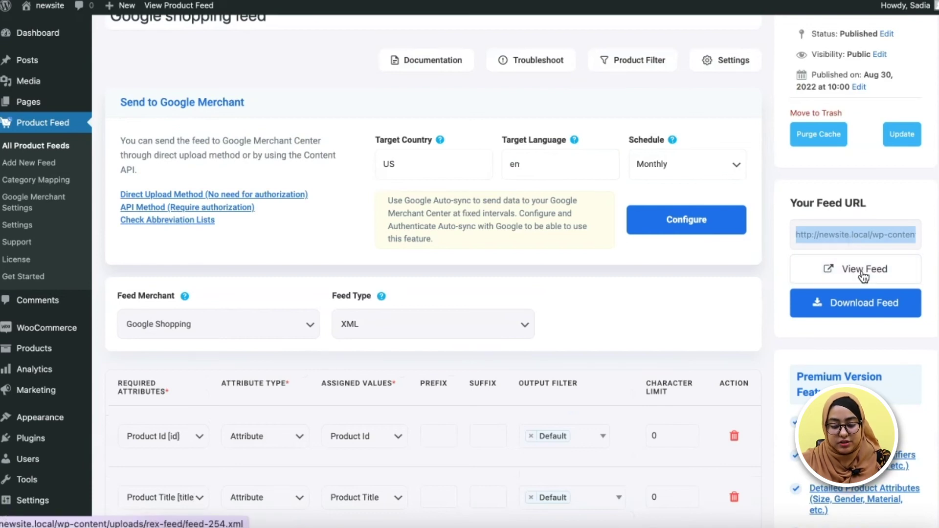
click(833, 272)
Scroll through the generated XML feed's product entries
scroll(620, 262, down, 5)
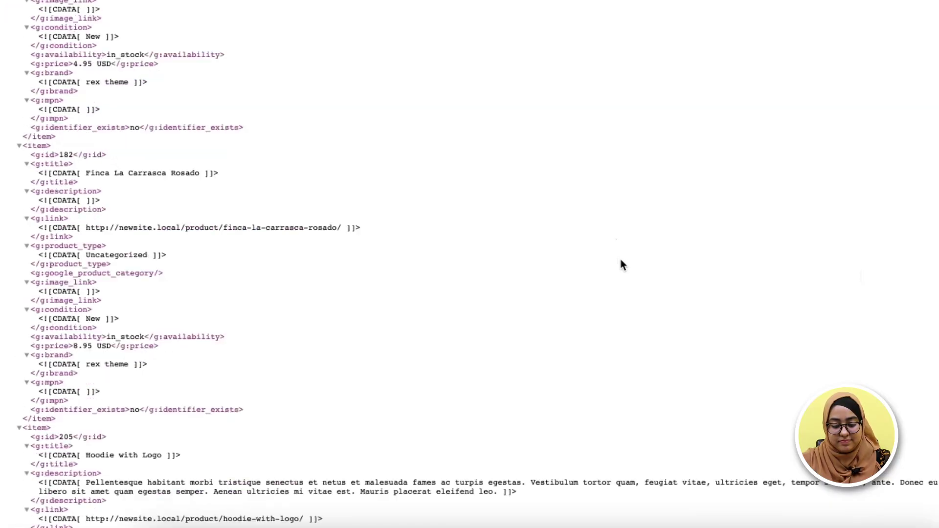
scroll(620, 264, up, 5)
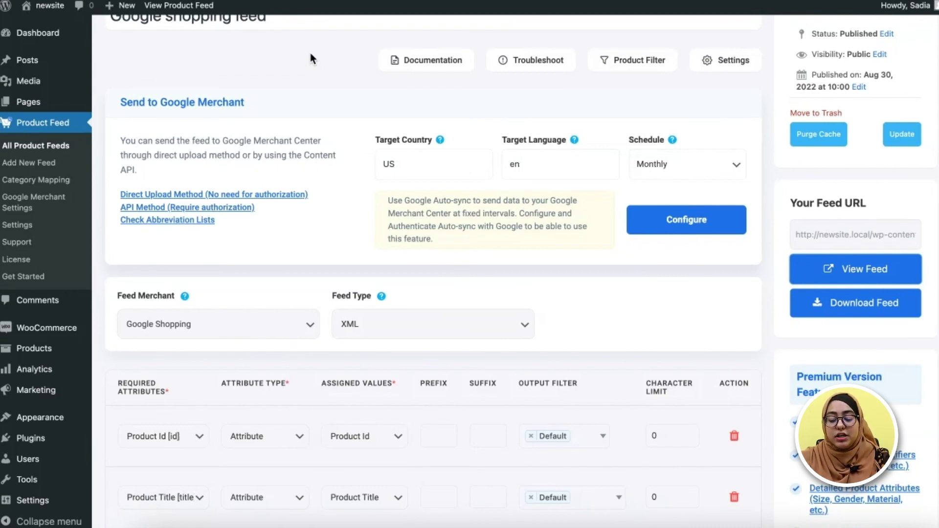
scroll(311, 58, down, 1)
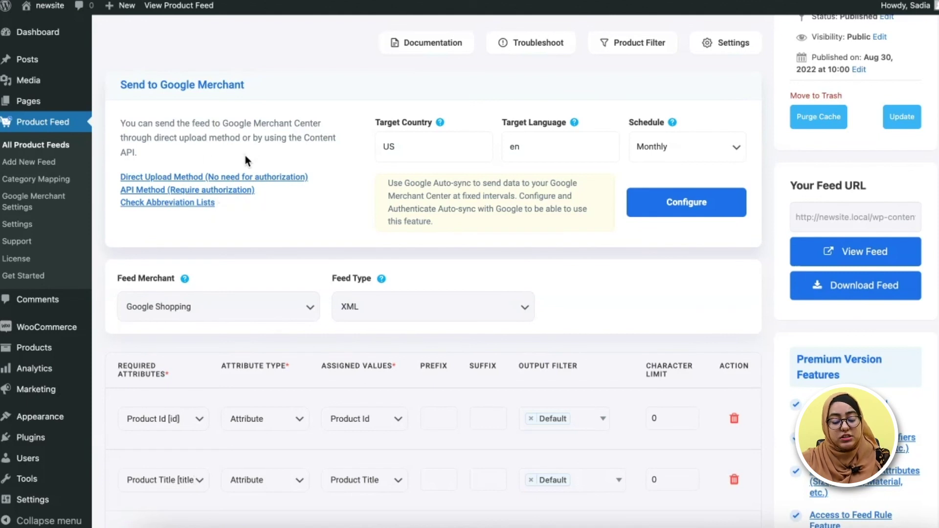
scroll(355, 225, down, 1)
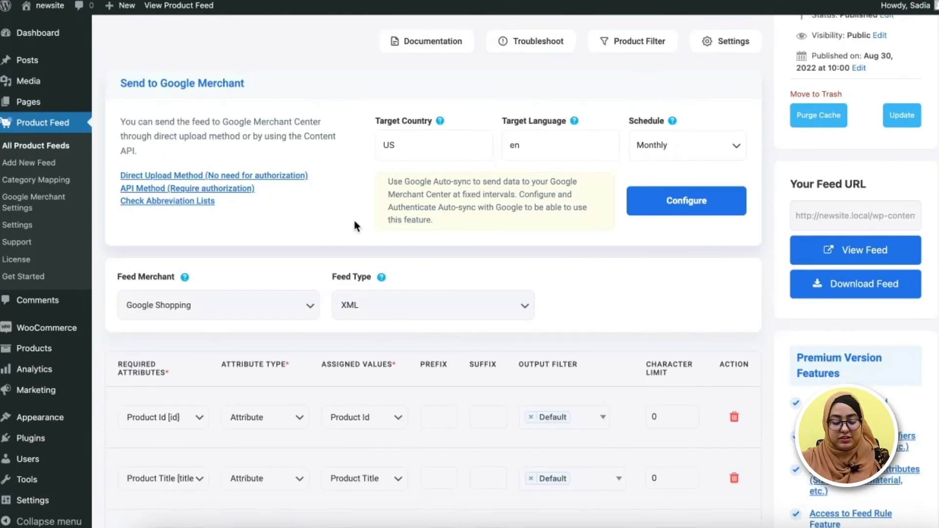
scroll(353, 218, up, 3)
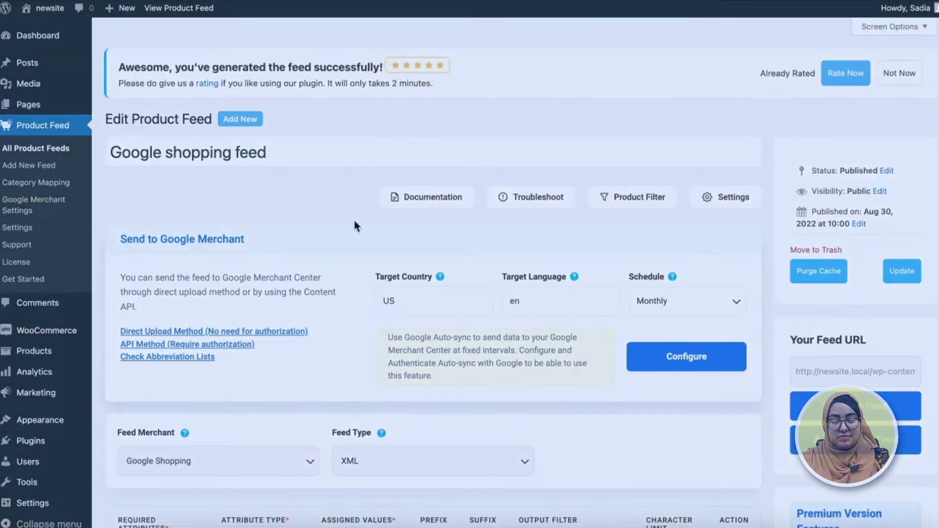